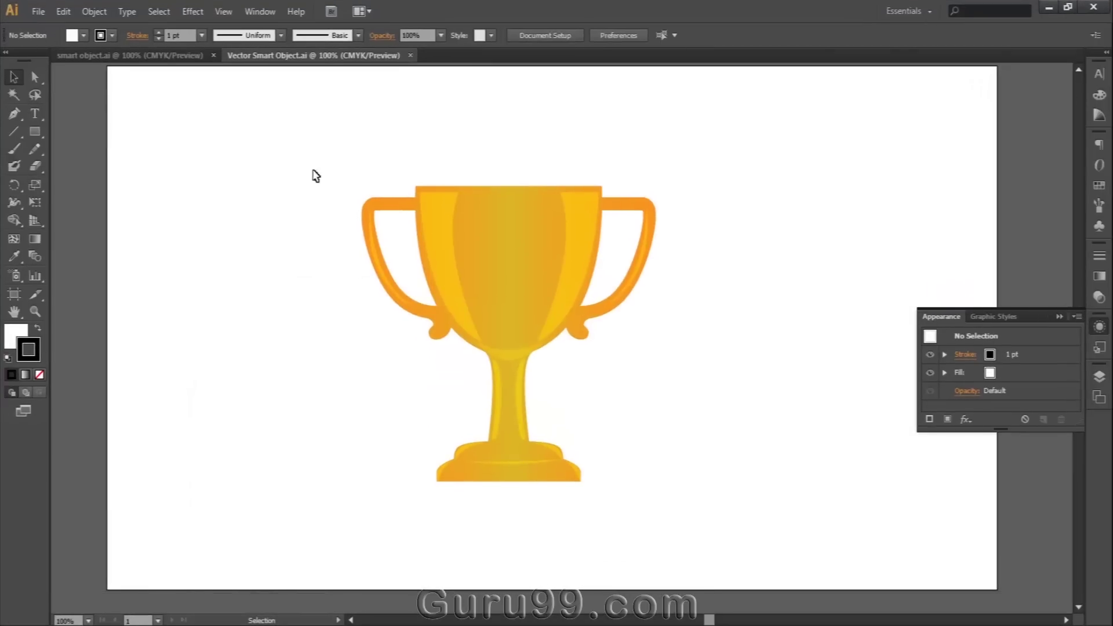
# Step: Select the entire trophy artwork in Illustrator and copy it
pyautogui.moveTo(313, 133); pyautogui.dragTo(800, 577)
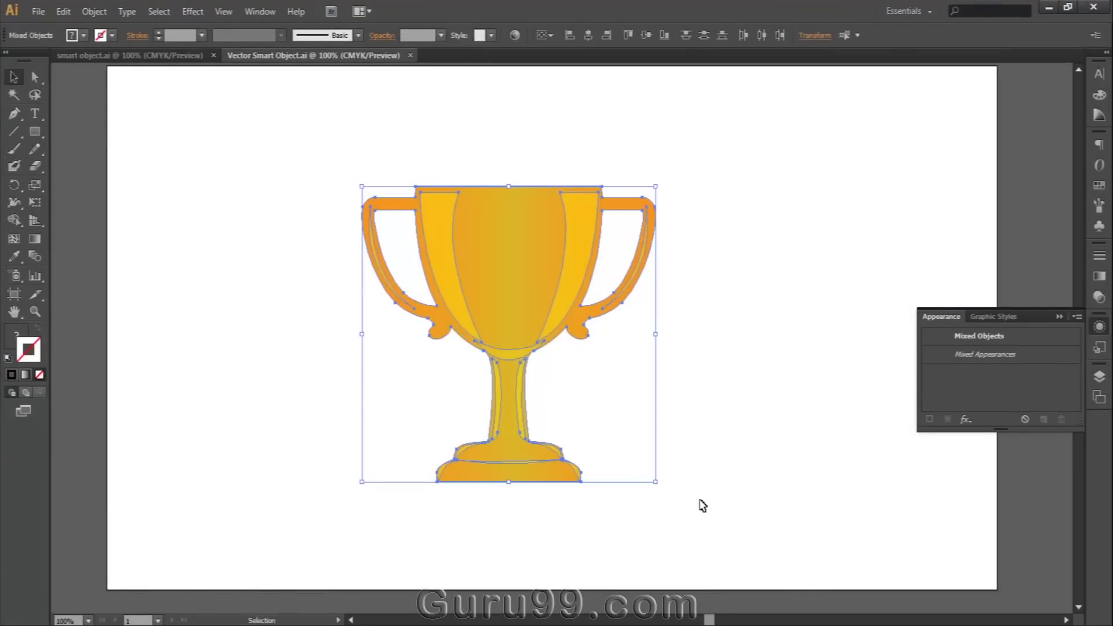
pyautogui.press('ctrl')
# Step: Paste the trophy into Untitled-1 as a smart object and scale it to fit the canvas
pyautogui.click(431, 622)
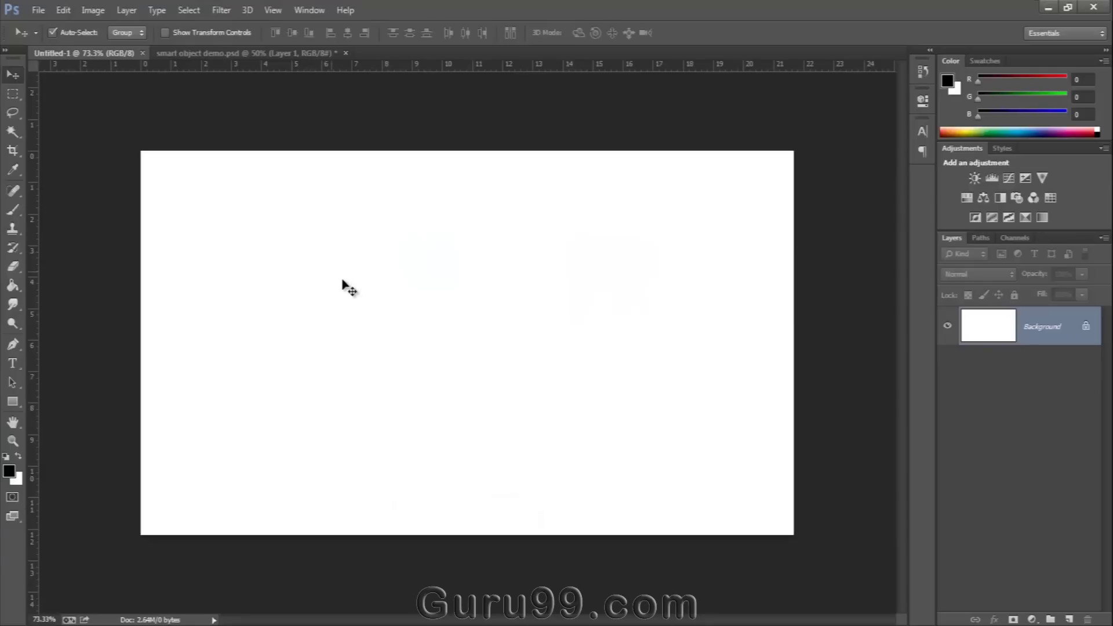
pyautogui.hotkey('ctrl', 'v')
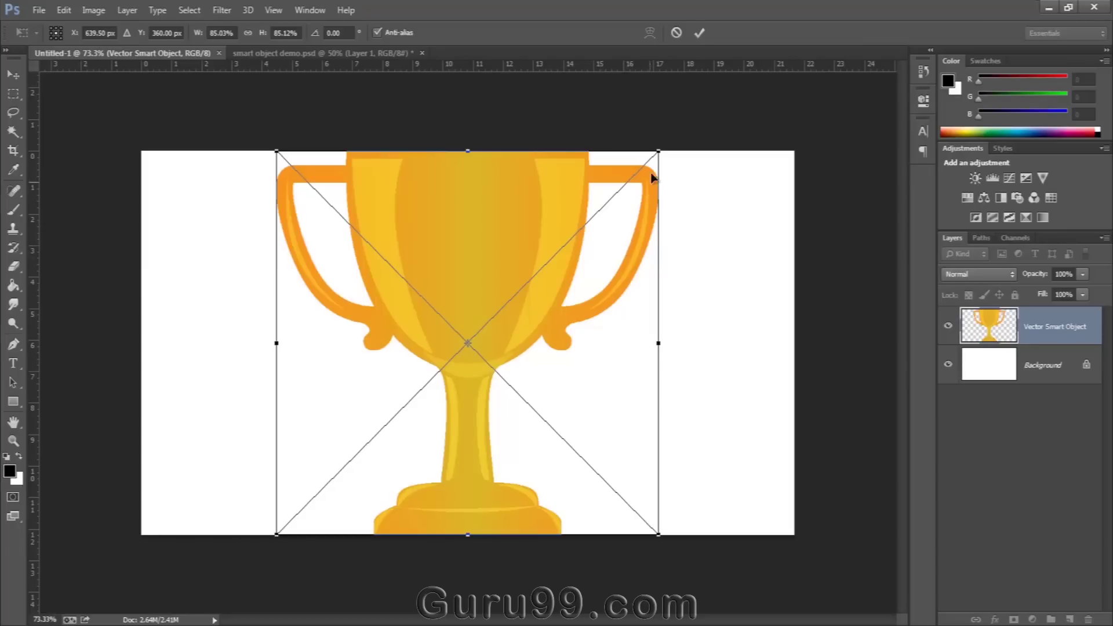
pyautogui.moveTo(659, 152); pyautogui.dragTo(639, 168)
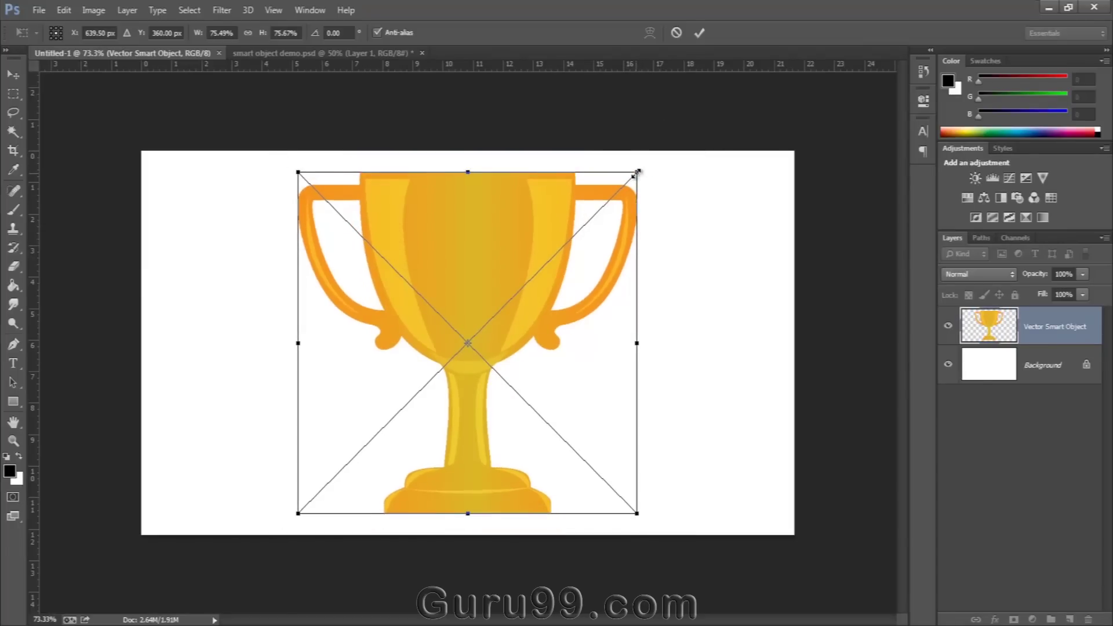
pyautogui.press('Return')
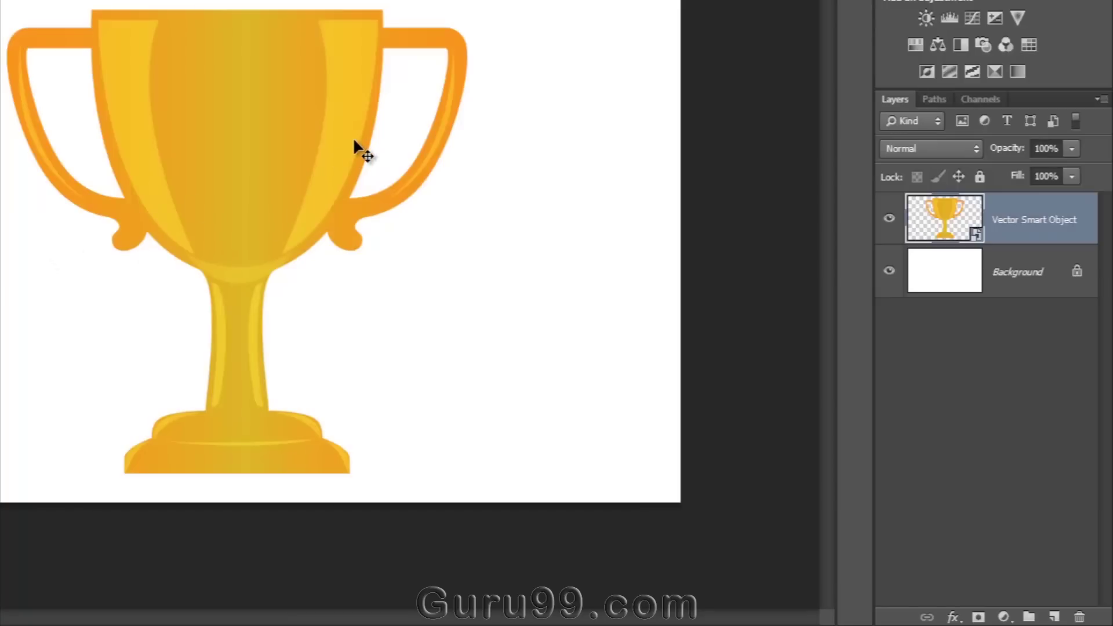
# Step: Shrink the smart-object trophy small, move it, then enlarge it to about 10.91 × 10.63 cm
pyautogui.hotkey('ctrl', 't')
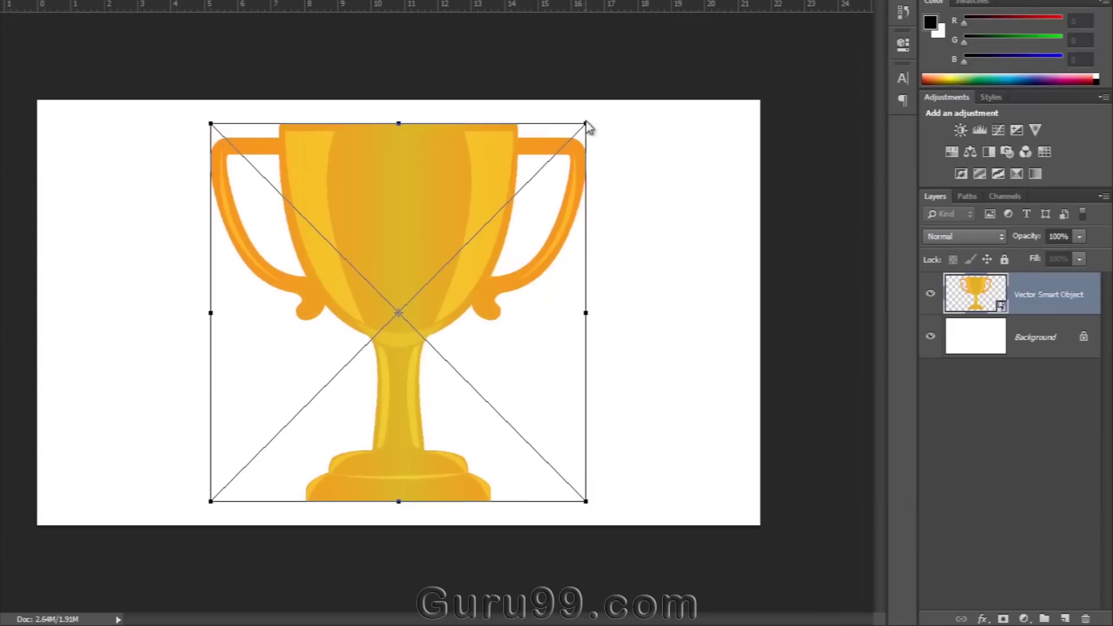
pyautogui.moveTo(585, 124); pyautogui.dragTo(216, 461)
pyautogui.press('Return')
pyautogui.moveTo(224, 499); pyautogui.dragTo(610, 240)
pyautogui.hotkey('ctrl', 't')
pyautogui.press('Return')
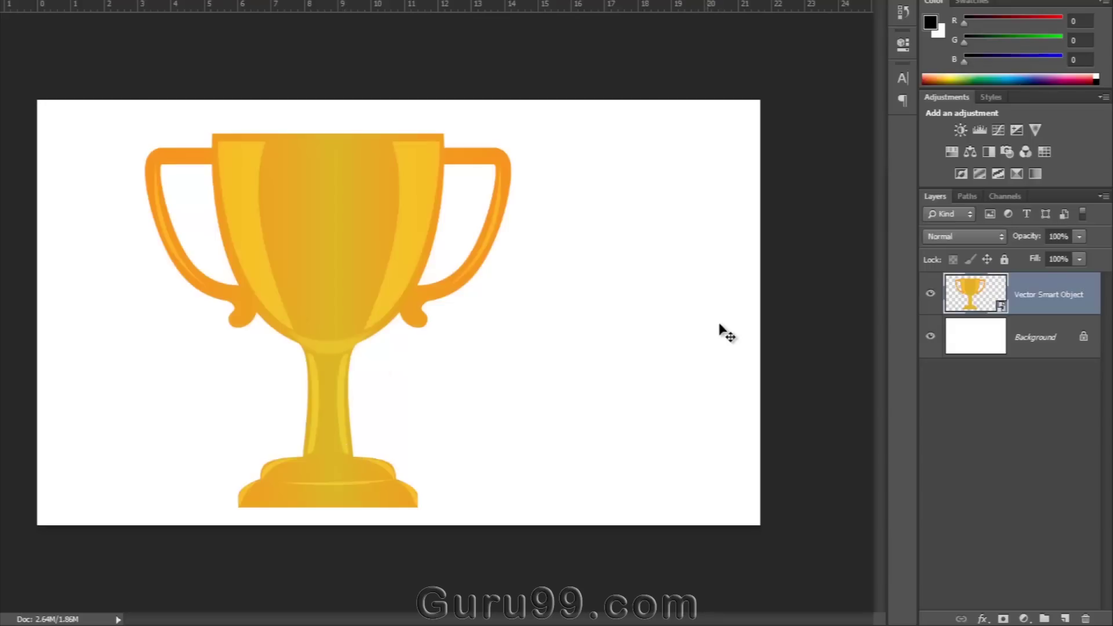
# Step: Hide the Vector Smart Object and paste the trophy again as pixels, scaled to fit
pyautogui.click(930, 297)
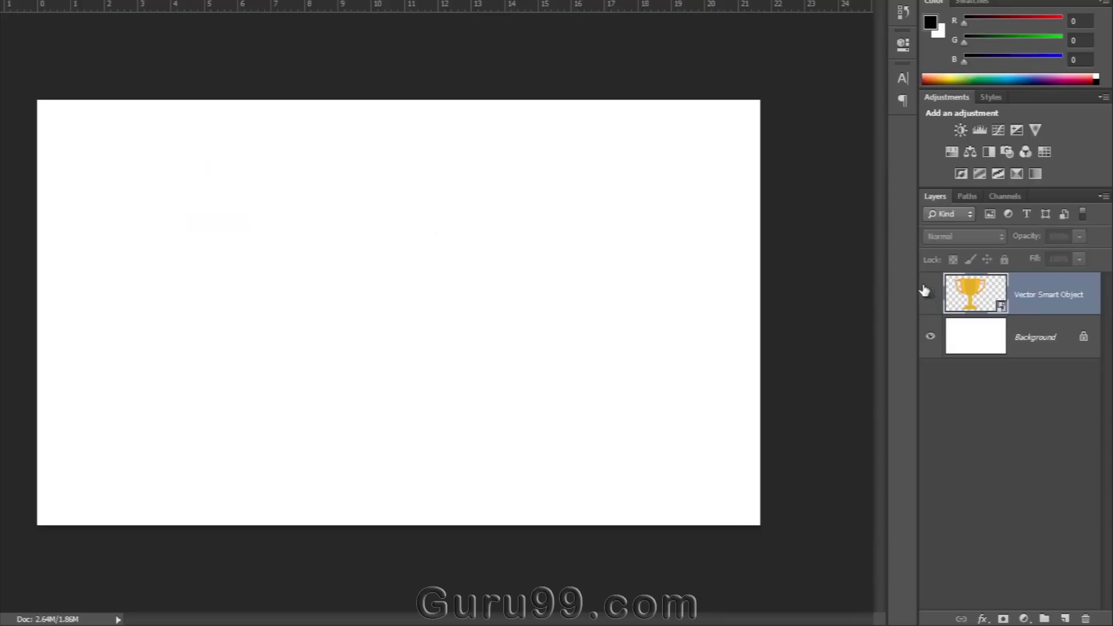
pyautogui.hotkey('ctrl', 'v')
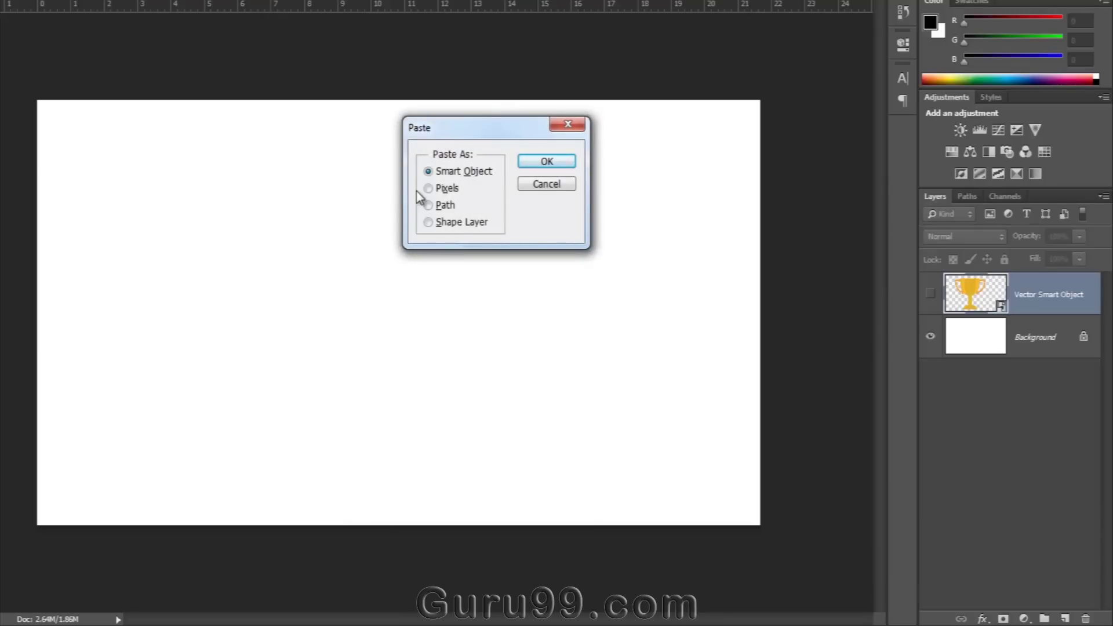
pyautogui.click(441, 190)
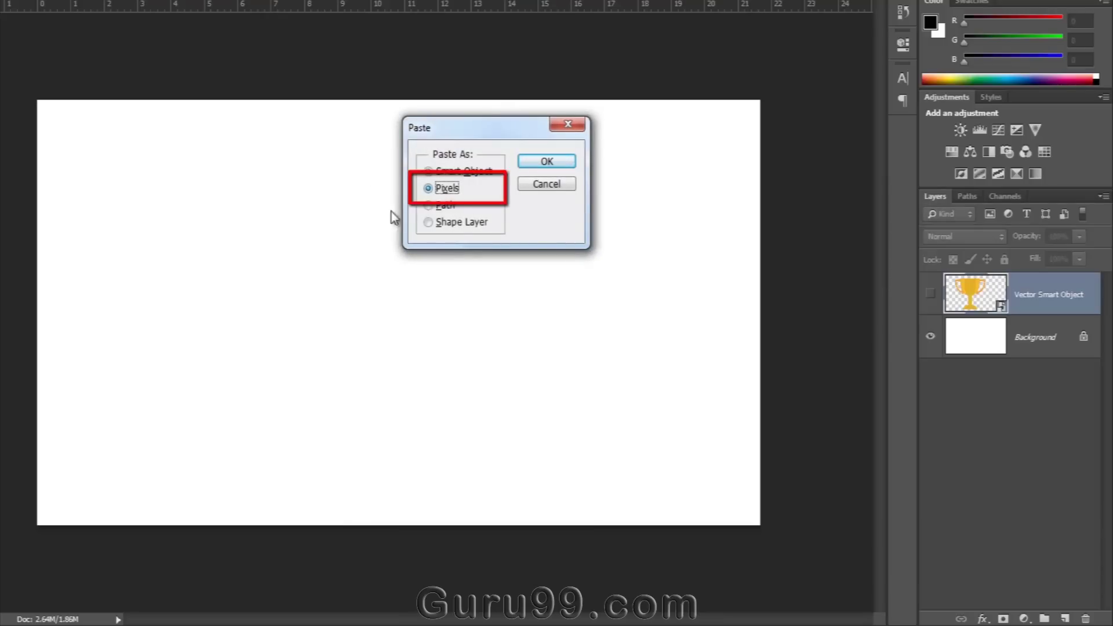
pyautogui.click(544, 162)
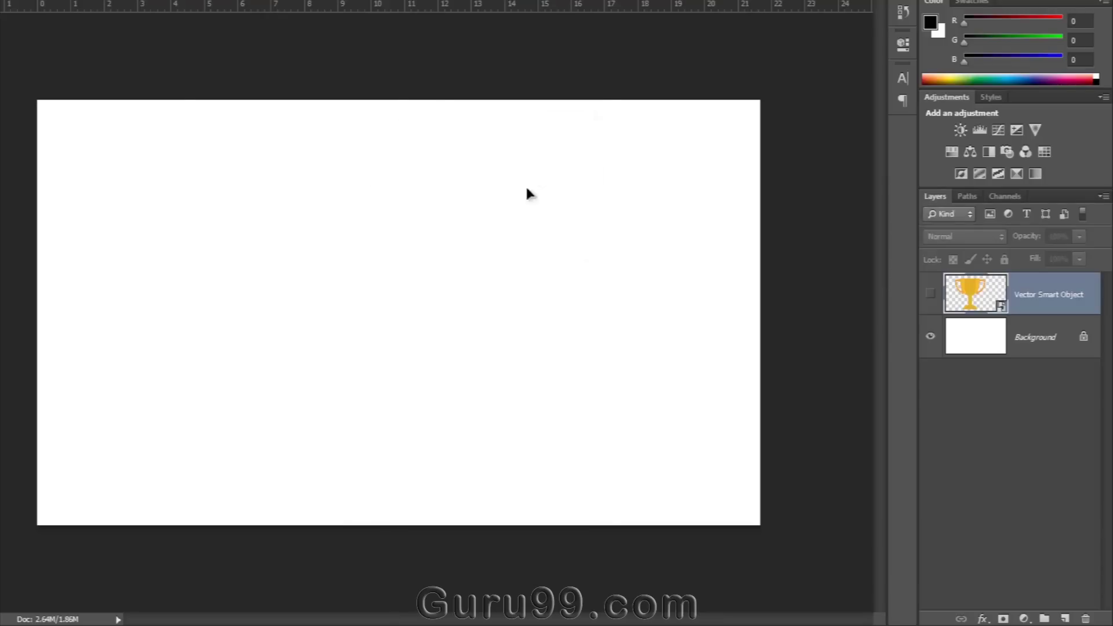
pyautogui.moveTo(608, 102); pyautogui.dragTo(592, 115)
pyautogui.press('Return')
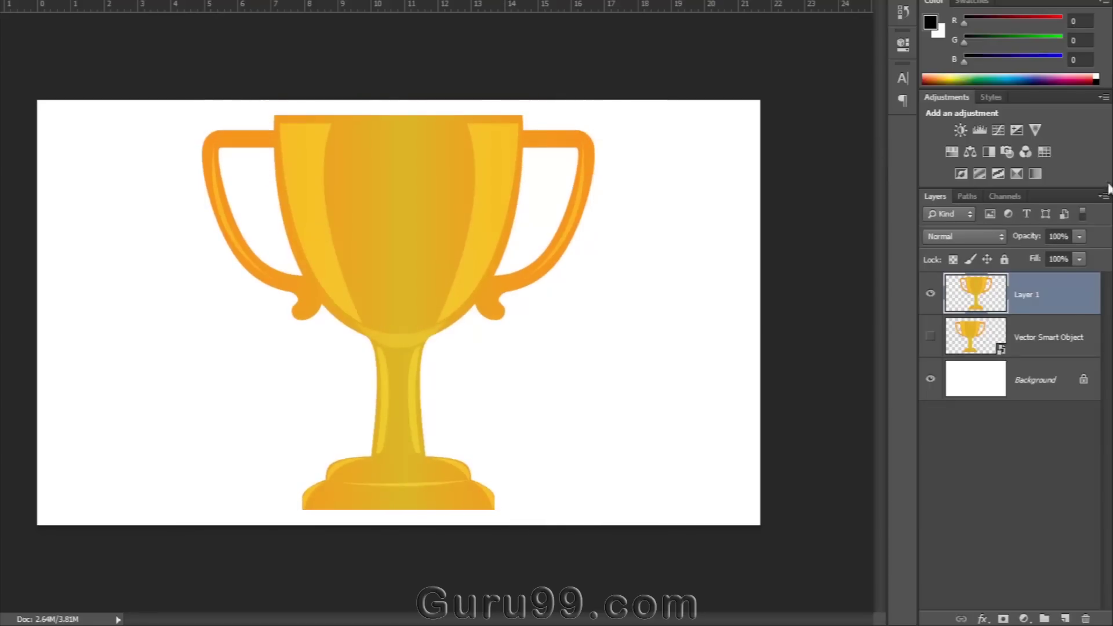
# Step: Shrink the pixel trophy small, then enlarge it back so it turns blurry
pyautogui.hotkey('ctrl', 't')
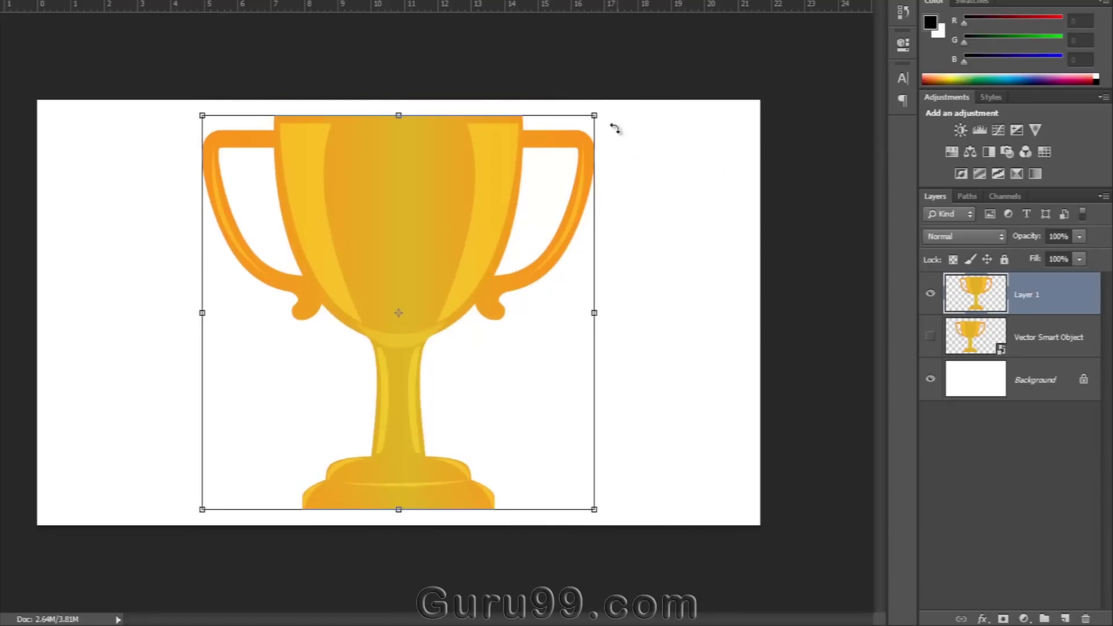
pyautogui.moveTo(594, 116); pyautogui.dragTo(569, 138)
pyautogui.press('Return')
pyautogui.hotkey('ctrl', 't')
pyautogui.press('Return')
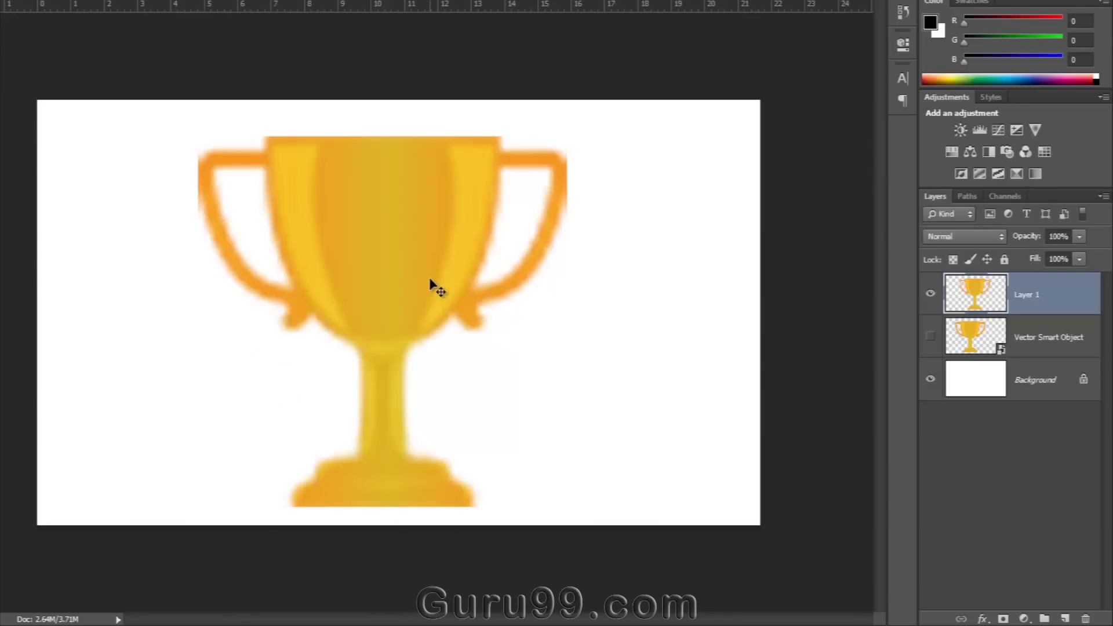
# Step: Place the blurred trophy on the left and the visible sharp smart-object trophy on the right
pyautogui.moveTo(429, 280); pyautogui.dragTo(289, 288)
pyautogui.click(930, 336)
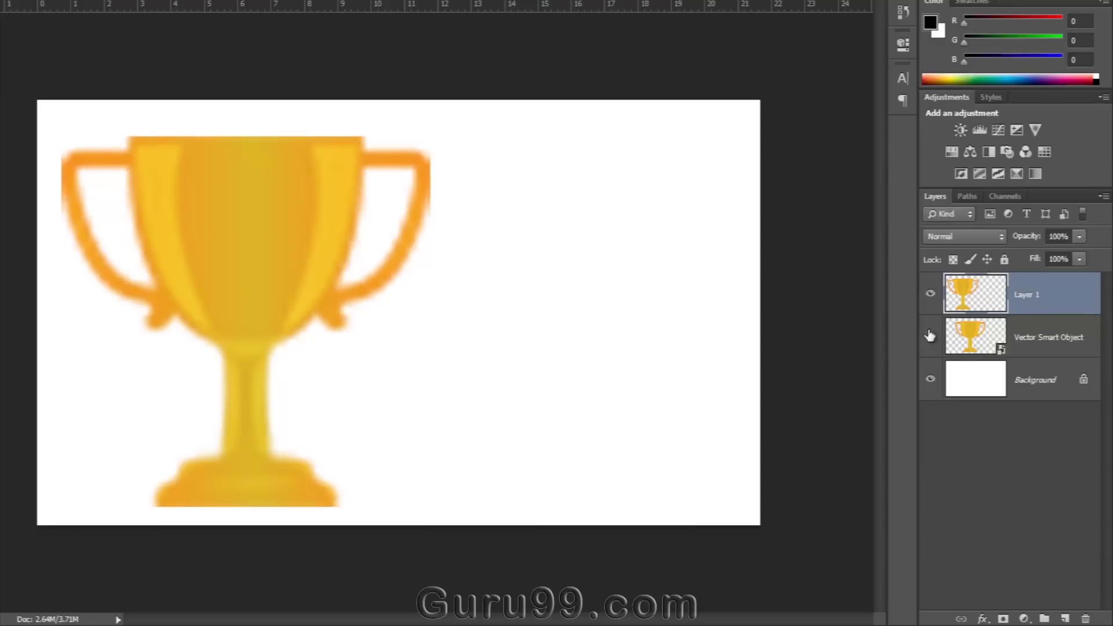
pyautogui.moveTo(375, 316)
pyautogui.mouseDown()
pyautogui.moveTo(571, 356)
pyautogui.moveTo(596, 315)
pyautogui.moveTo(584, 368)
pyautogui.moveTo(567, 330)
pyautogui.mouseUp()
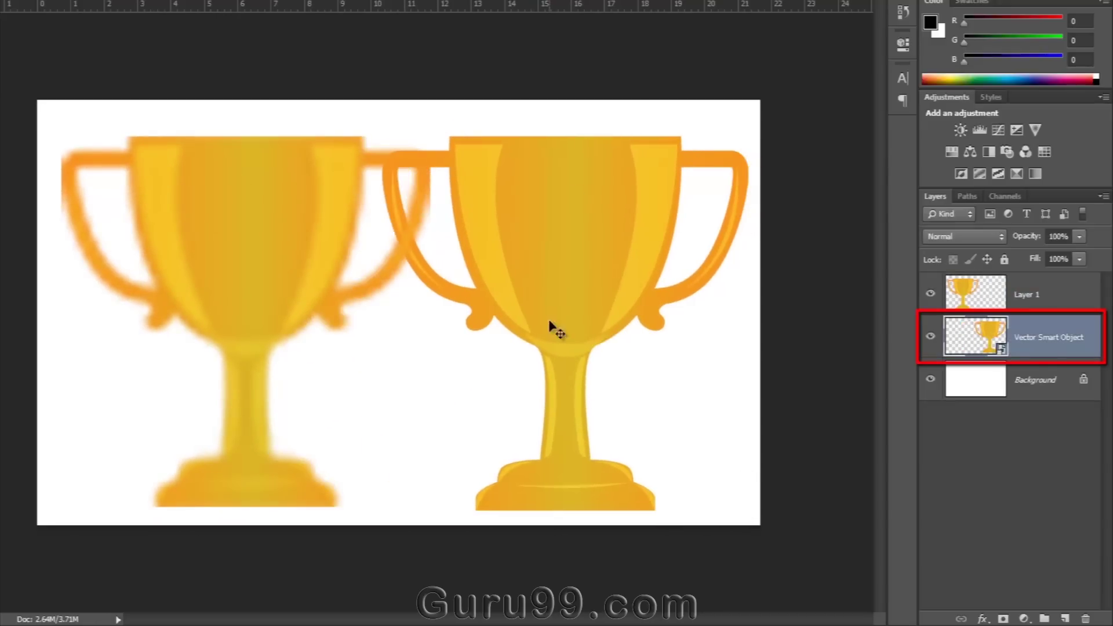
# Step: Hide blurred Layer 1, move the smart-object trophy left, and shrink and re-enlarge it crisply
pyautogui.click(1025, 291)
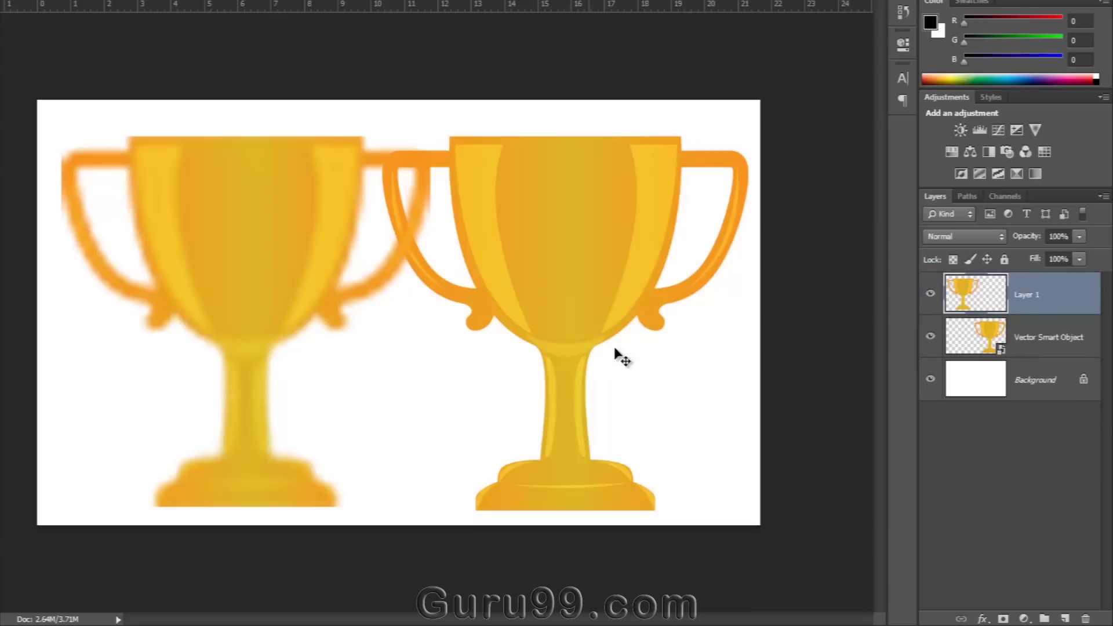
pyautogui.moveTo(930, 294); pyautogui.dragTo(931, 337)
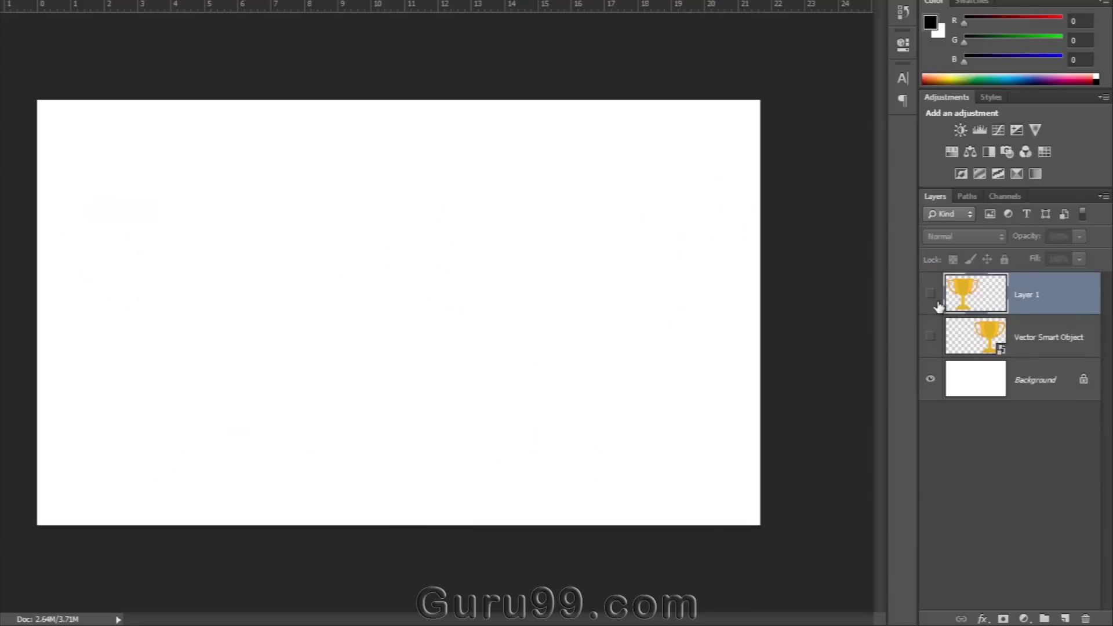
pyautogui.click(930, 340)
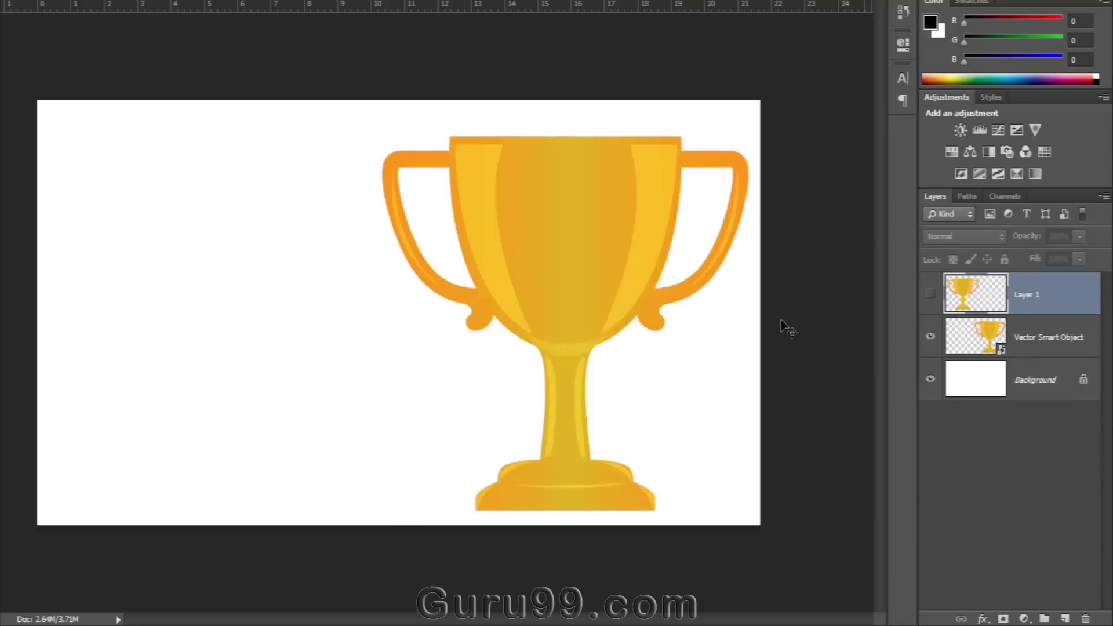
pyautogui.moveTo(548, 266); pyautogui.dragTo(453, 243)
pyautogui.hotkey('ctrl', 't')
pyautogui.moveTo(597, 128); pyautogui.dragTo(611, 216)
pyautogui.press('Return')
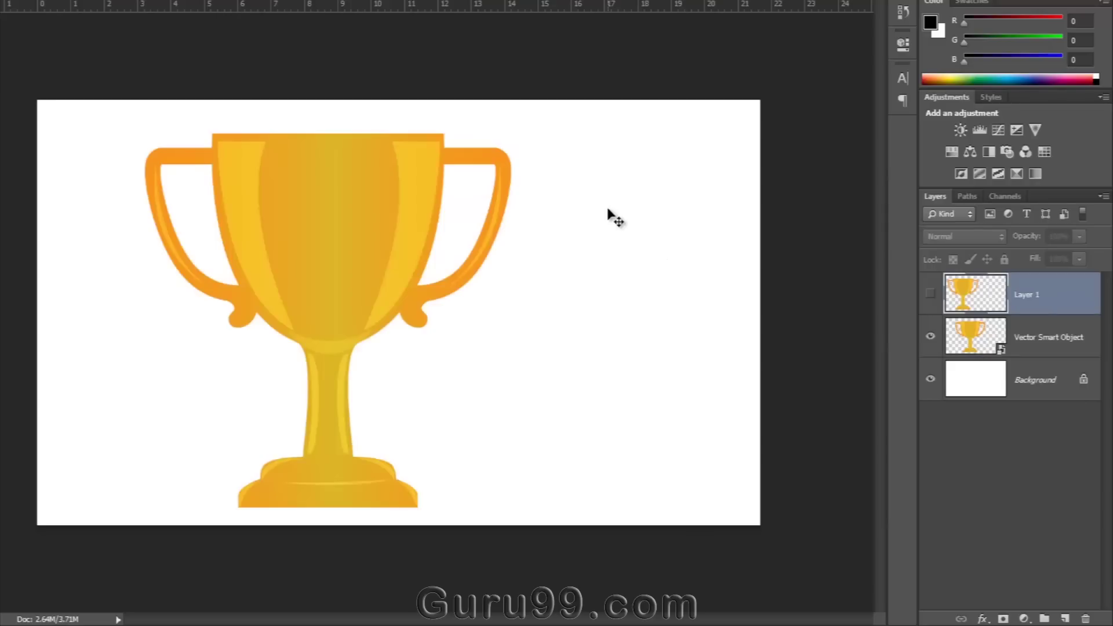
# Step: Undo the move, swap layer visibility, and paste the trophy again as pixels
pyautogui.hotkey('ctrl', 'z')
pyautogui.click(931, 293)
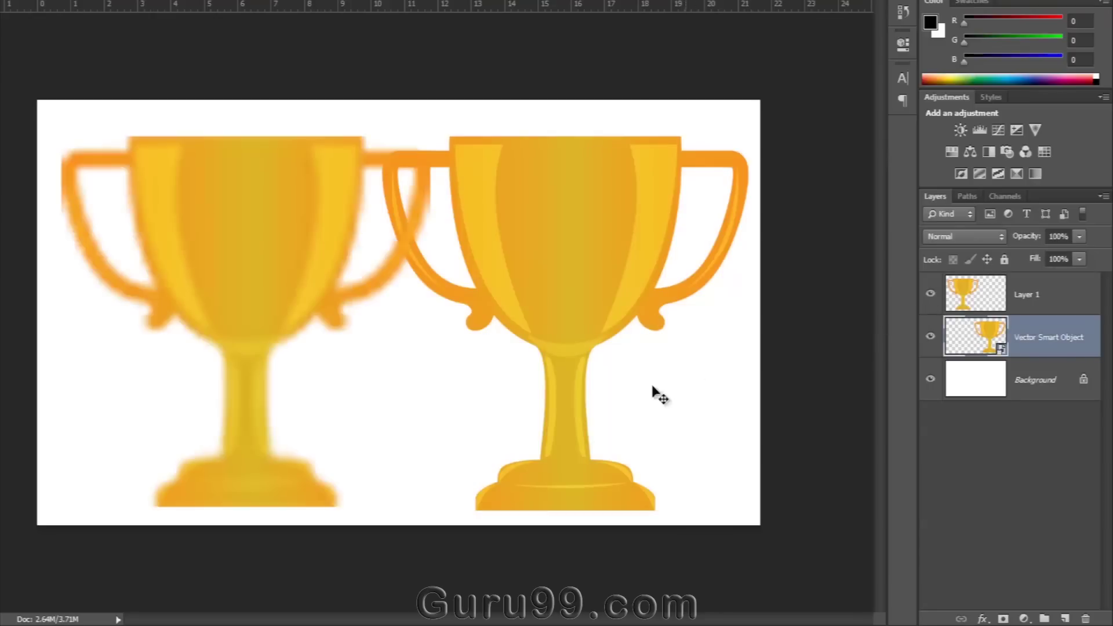
pyautogui.click(930, 337)
pyautogui.hotkey('ctrl', 'alt', 'z')
pyautogui.hotkey('ctrl', 'v')
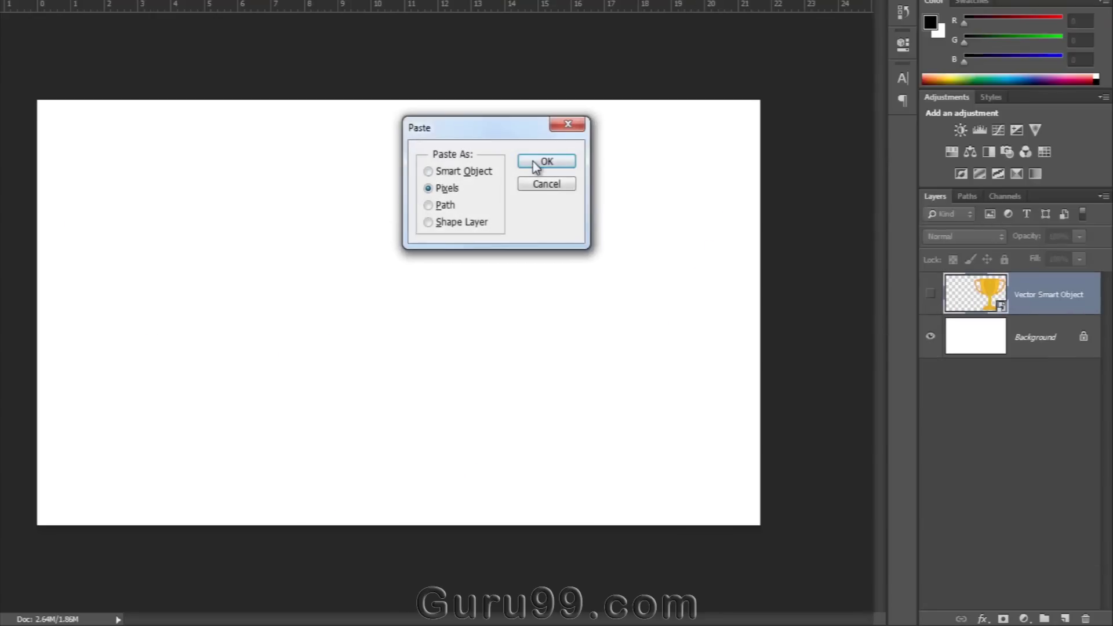
pyautogui.click(546, 161)
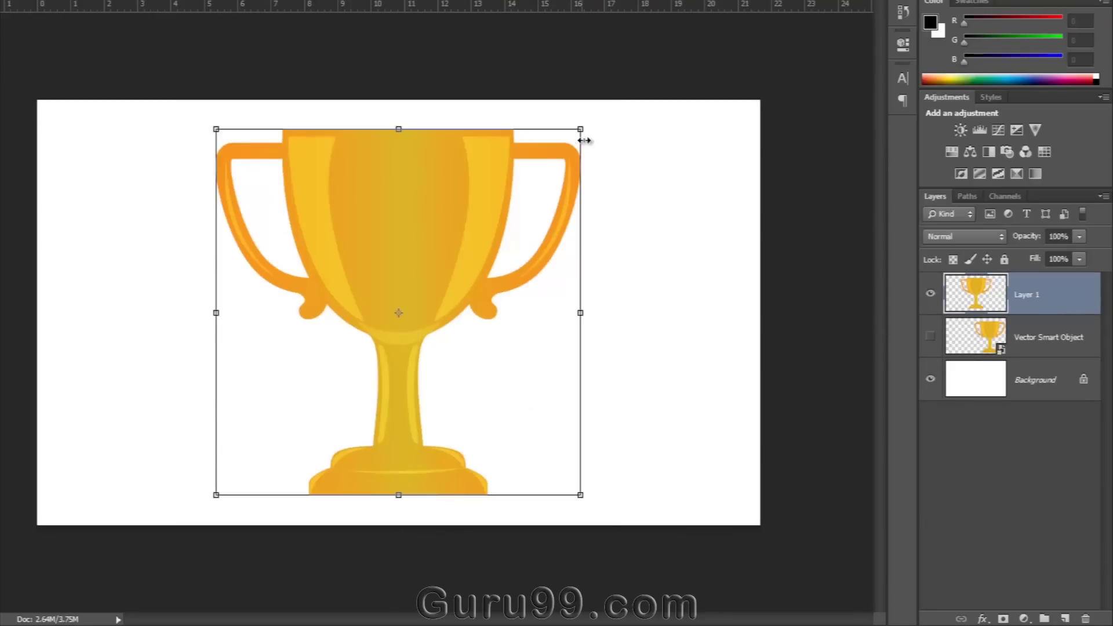
# Step: Shrink the pixel trophy tiny, enlarge it to about 10.57 × 10.19 cm, then hide Layer 1
pyautogui.moveTo(582, 130); pyautogui.dragTo(198, 410)
pyautogui.press('Return')
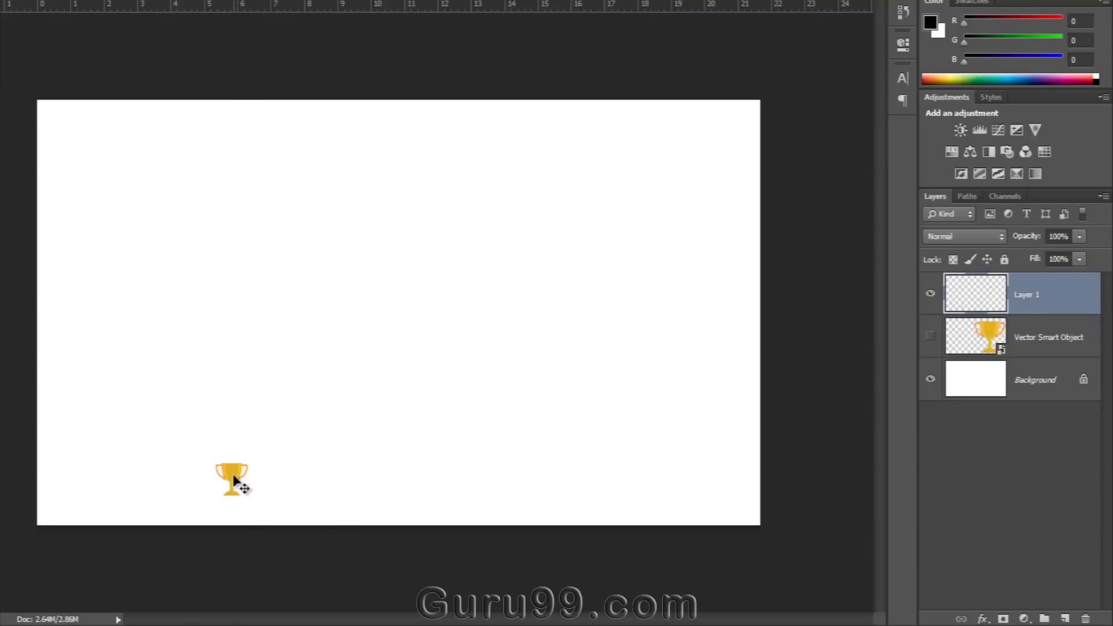
pyautogui.hotkey('ctrl', 't')
pyautogui.moveTo(249, 462); pyautogui.dragTo(603, 173)
pyautogui.press('Return')
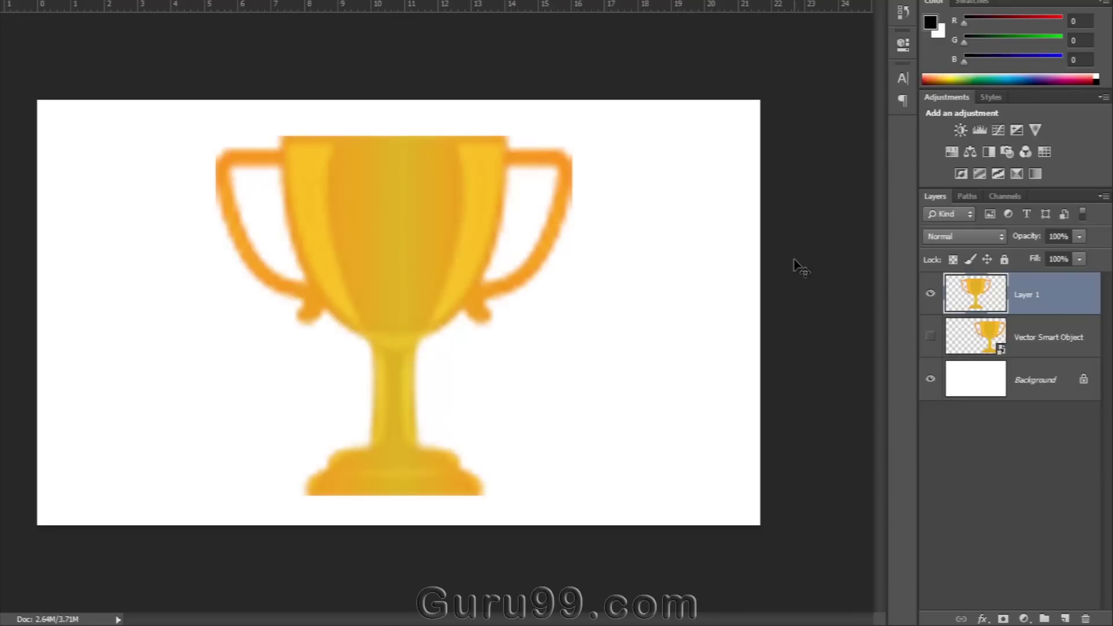
pyautogui.click(930, 294)
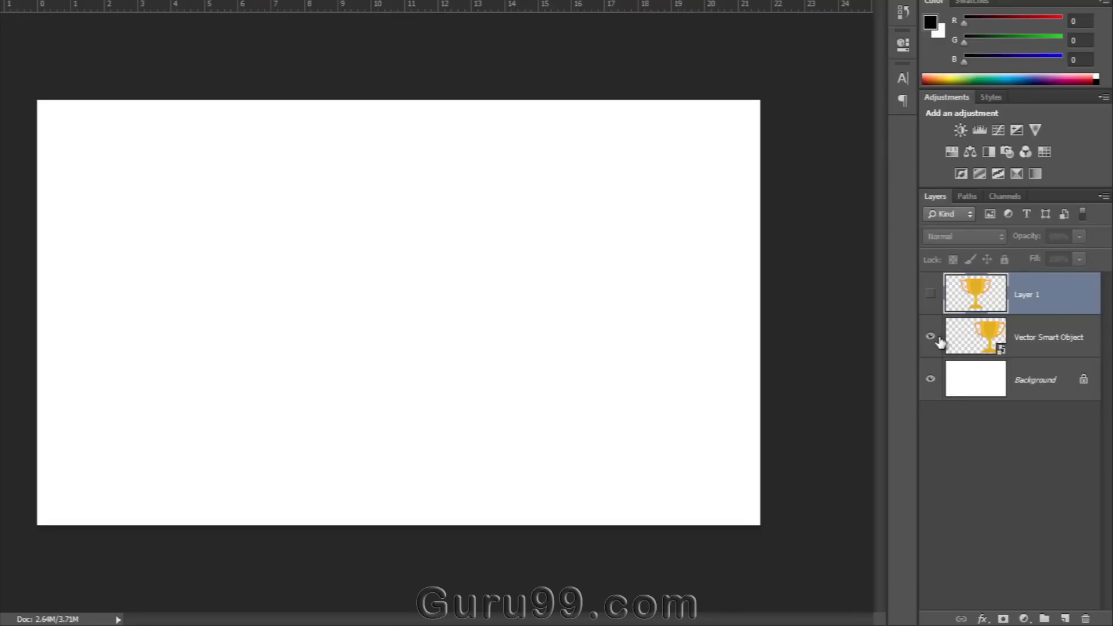
# Step: Show the Vector Smart Object trophy, move it further left, and leave the transform unchanged
pyautogui.click(930, 336)
pyautogui.moveTo(616, 278); pyautogui.dragTo(468, 270)
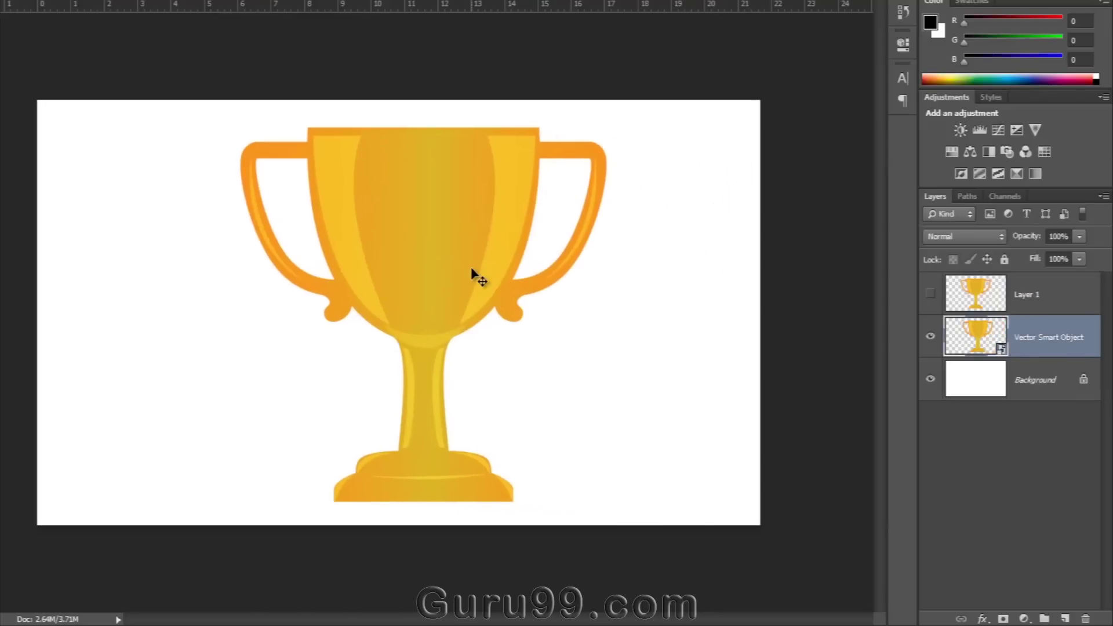
pyautogui.hotkey('ctrl', 't')
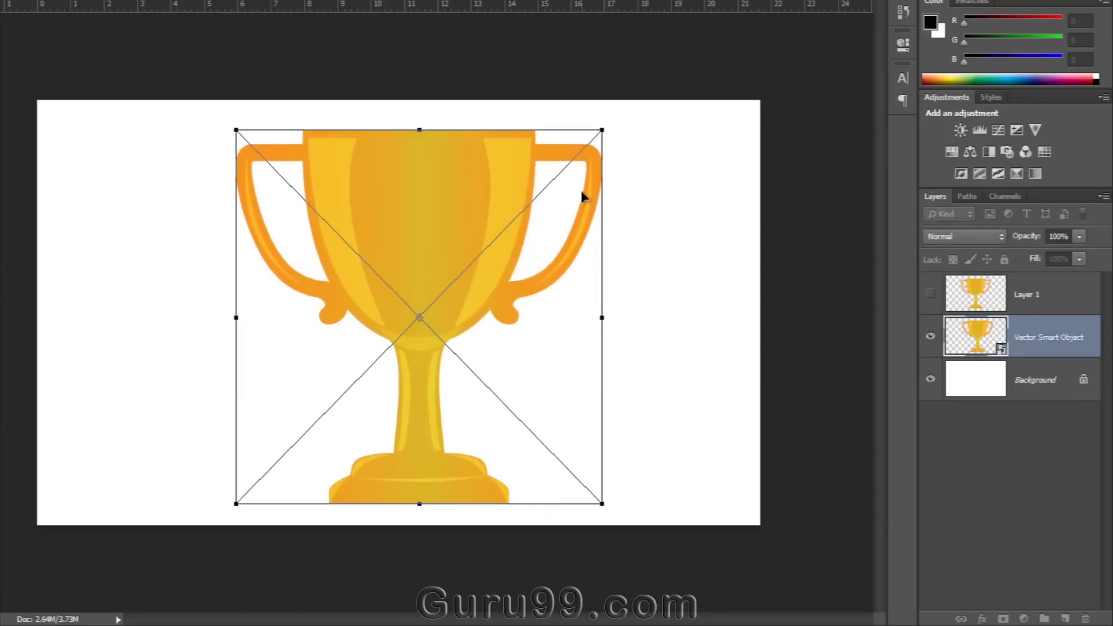
pyautogui.press('Return')
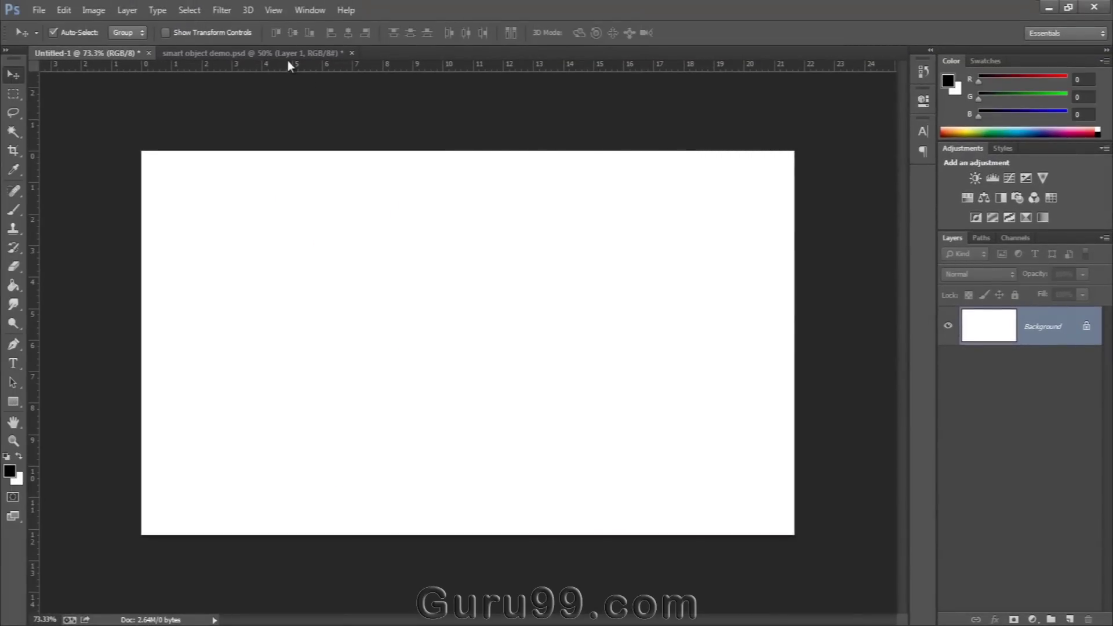
# Step: Copy the portrait Layer 1 from smart object demo.psd into Untitled-1 and fit it to the canvas
pyautogui.click(287, 54)
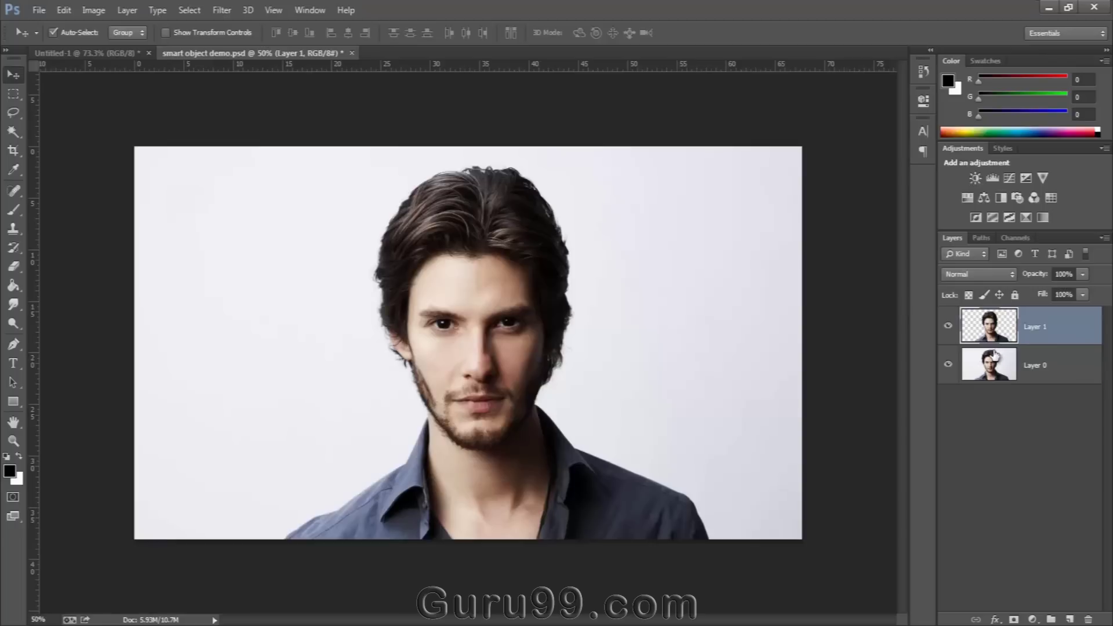
pyautogui.moveTo(415, 349)
pyautogui.mouseDown()
pyautogui.moveTo(600, 321)
pyautogui.moveTo(562, 356)
pyautogui.moveTo(415, 349)
pyautogui.mouseUp()
pyautogui.moveTo(626, 336); pyautogui.dragTo(482, 265)
pyautogui.hotkey('ctrl', 't')
pyautogui.hotkey('ctrl', '0')
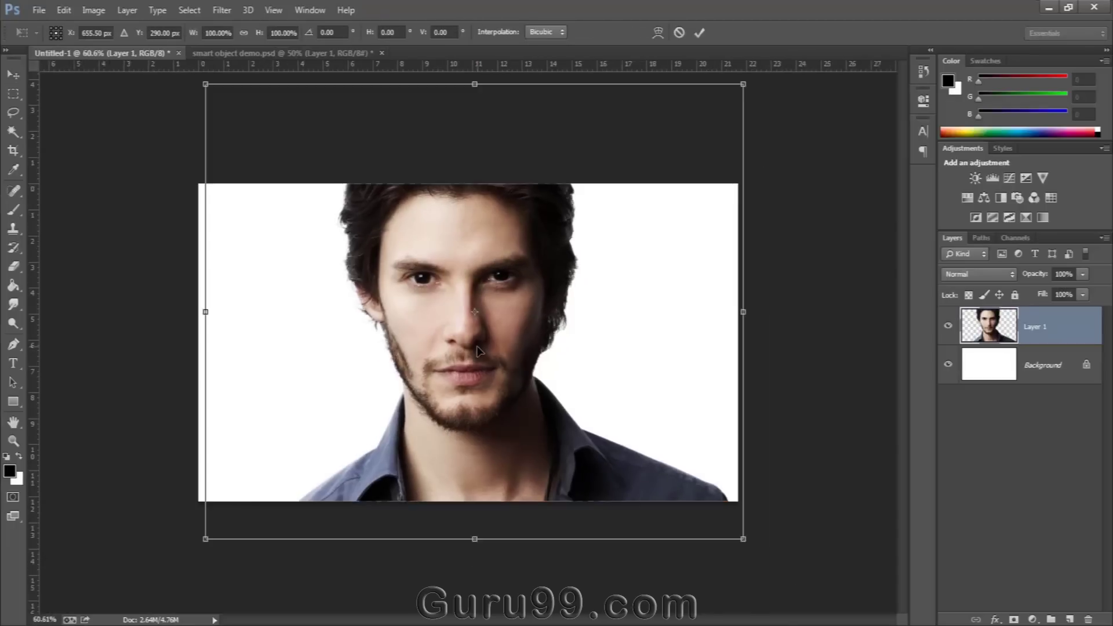
pyautogui.scroll(-1, 478, 350)
pyautogui.moveTo(714, 136); pyautogui.dragTo(634, 224)
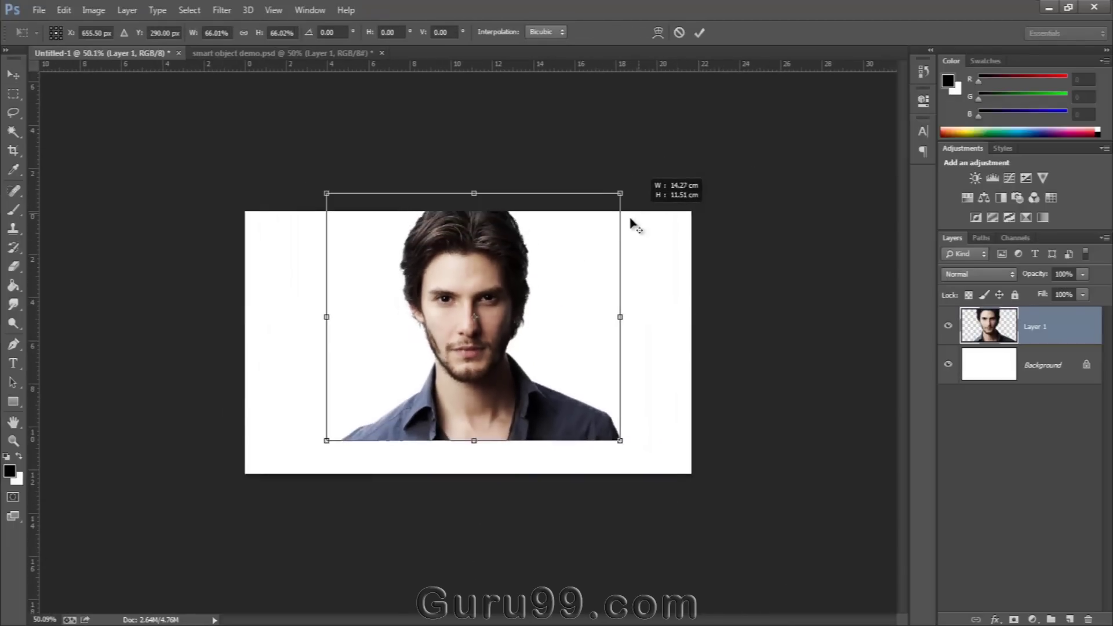
pyautogui.moveTo(578, 252); pyautogui.dragTo(570, 286)
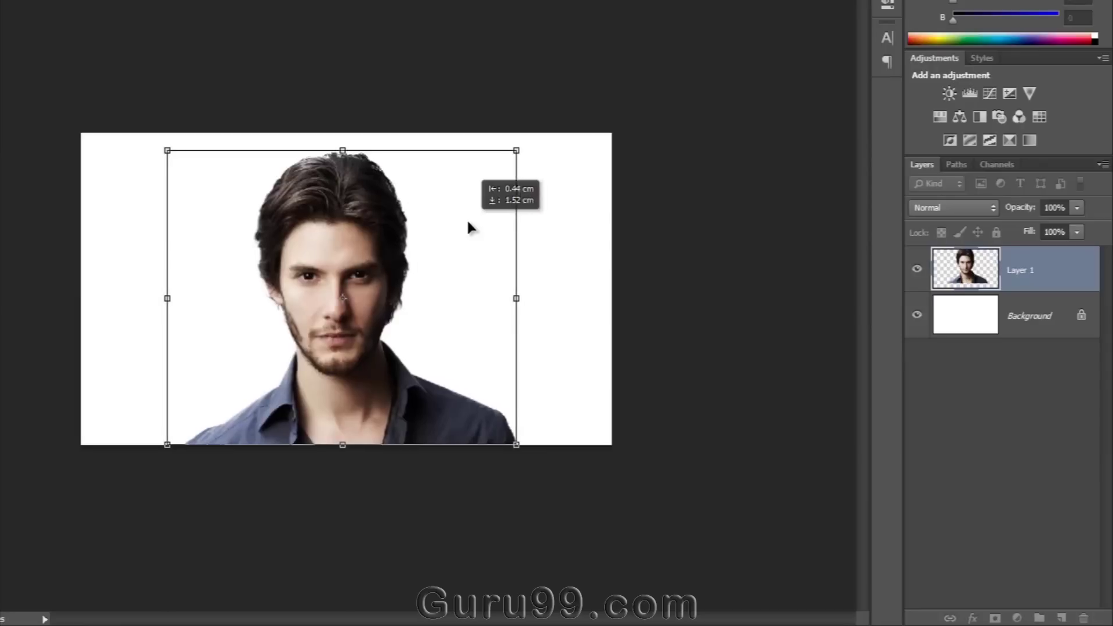
pyautogui.moveTo(467, 222); pyautogui.dragTo(468, 221)
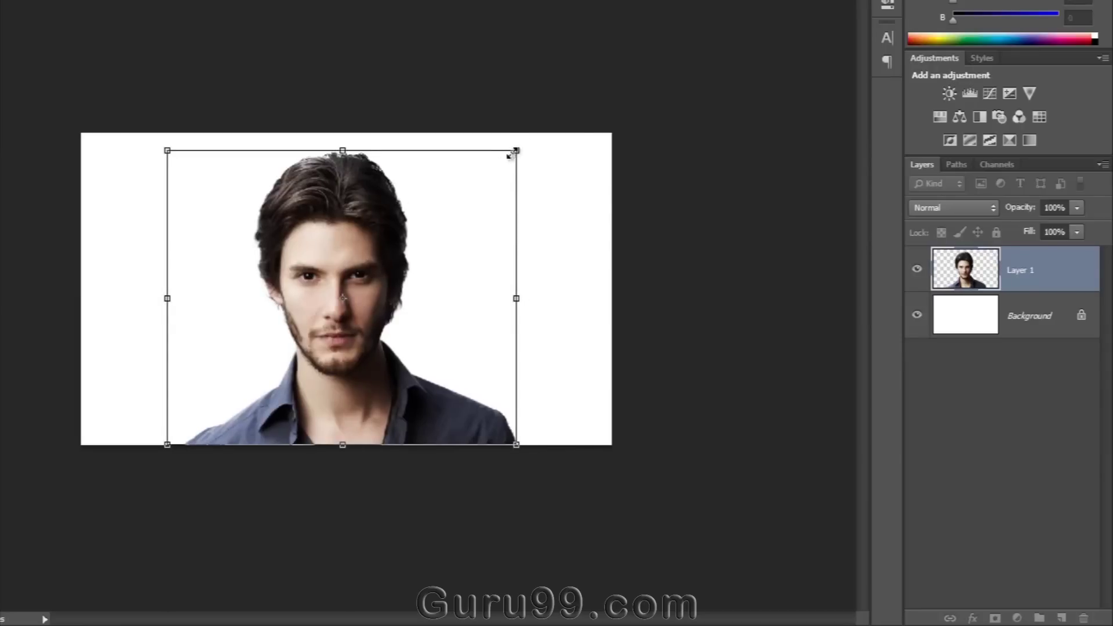
# Step: Shrink the pixel portrait tiny, enlarge it back into a blurry image, then return to smart object demo.psd
pyautogui.moveTo(513, 153); pyautogui.dragTo(165, 363)
pyautogui.press('Return')
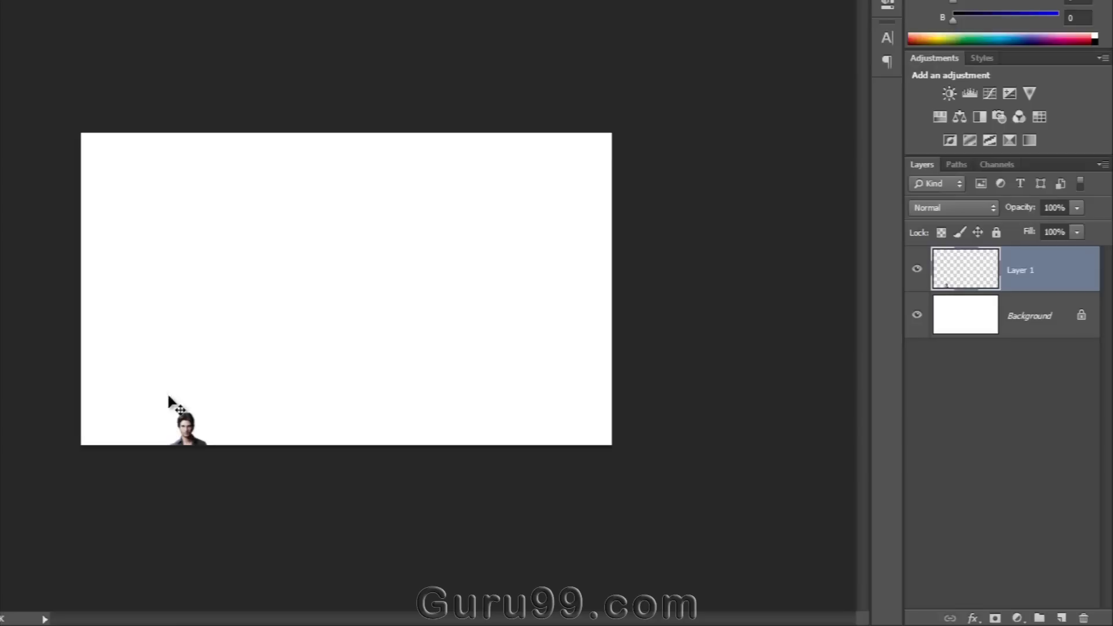
pyautogui.hotkey('ctrl', 't')
pyautogui.moveTo(203, 409); pyautogui.dragTo(548, 133)
pyautogui.press('Return')
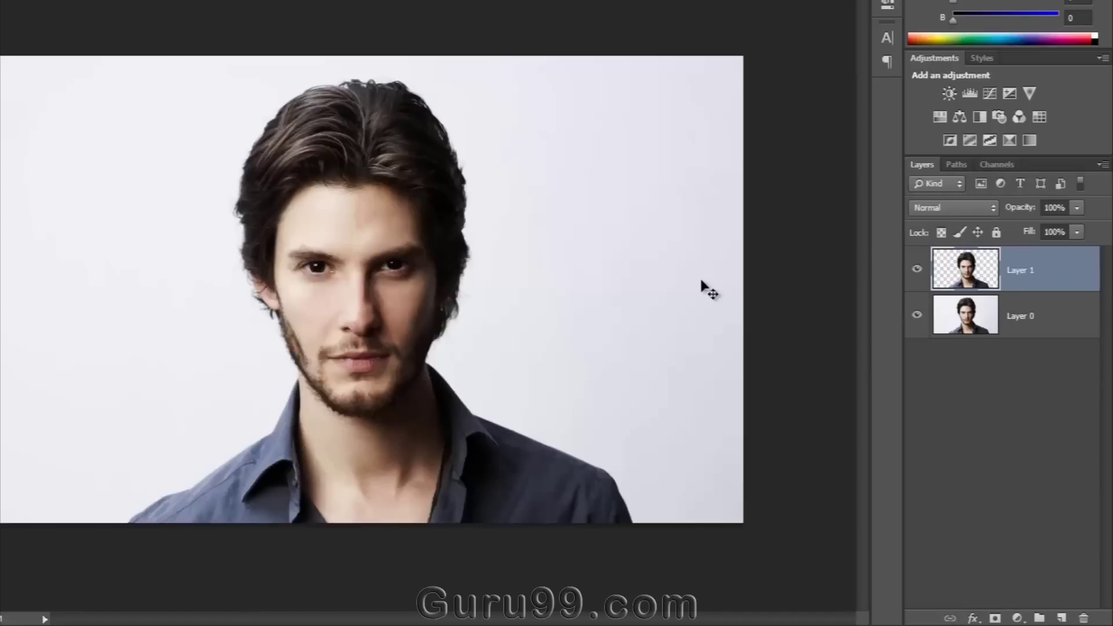
pyautogui.moveTo(703, 288); pyautogui.dragTo(823, 289)
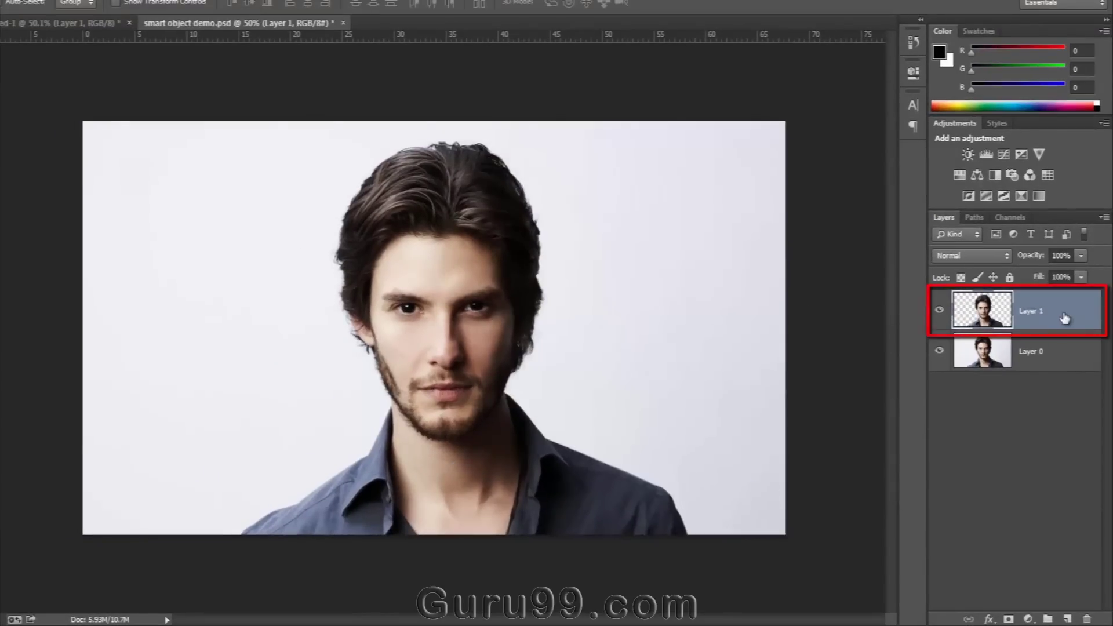
# Step: Convert the portrait layer to a smart object and drag it into Untitled-1 as Layer 2
pyautogui.rightClick(1064, 318)
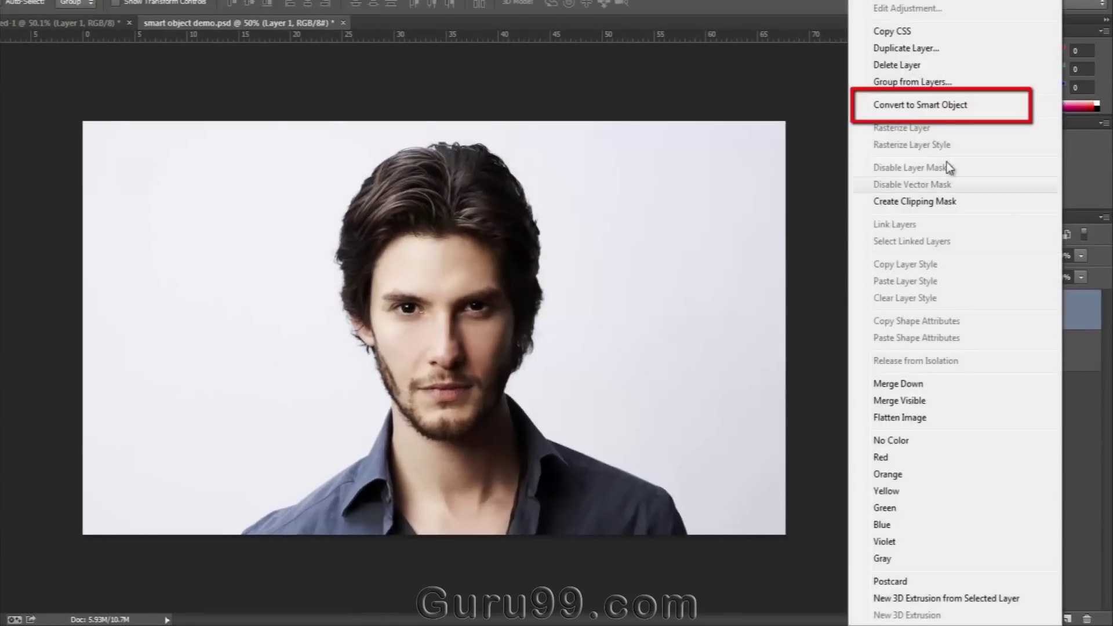
pyautogui.click(944, 109)
pyautogui.moveTo(427, 249); pyautogui.dragTo(496, 303)
# Step: Shrink the smart-object portrait to a thumbnail, then enlarge it back to fill the canvas
pyautogui.hotkey('ctrl', 't')
pyautogui.moveTo(713, 162); pyautogui.dragTo(611, 245)
pyautogui.moveTo(242, 557); pyautogui.dragTo(359, 469)
pyautogui.moveTo(351, 430); pyautogui.dragTo(629, 191)
pyautogui.press('Return')
pyautogui.scroll(3, 443, 311)
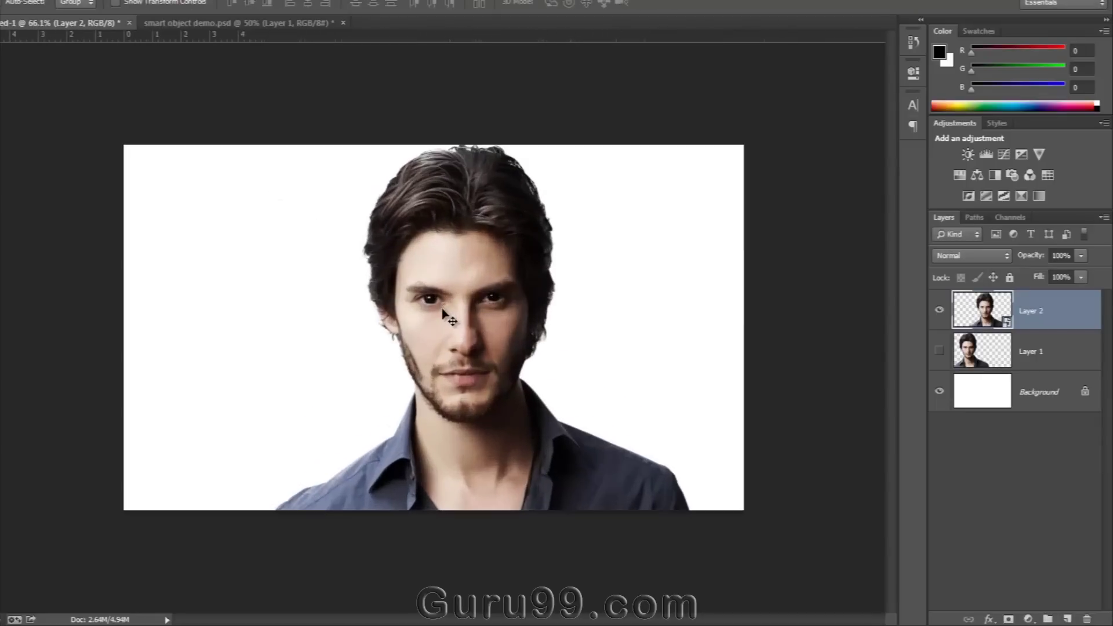
pyautogui.scroll(1, 443, 311)
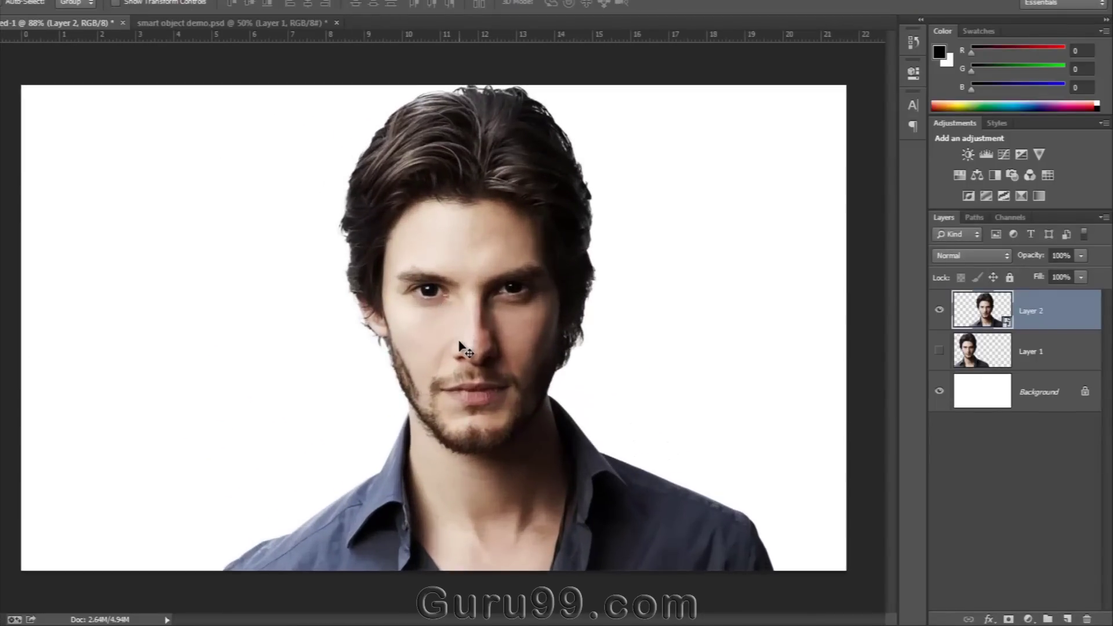
# Step: Show blurry Layer 1, move the sharp Layer 2 portrait right, compare them, then hide Layer 1
pyautogui.click(939, 350)
pyautogui.scroll(-1, 591, 353)
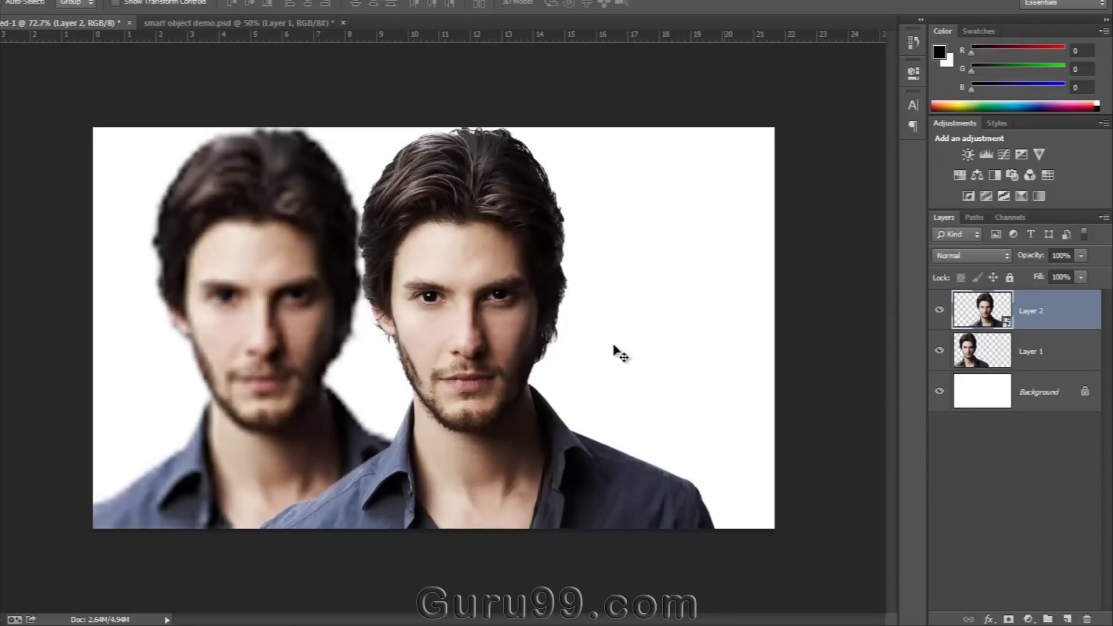
pyautogui.moveTo(505, 351); pyautogui.dragTo(634, 346)
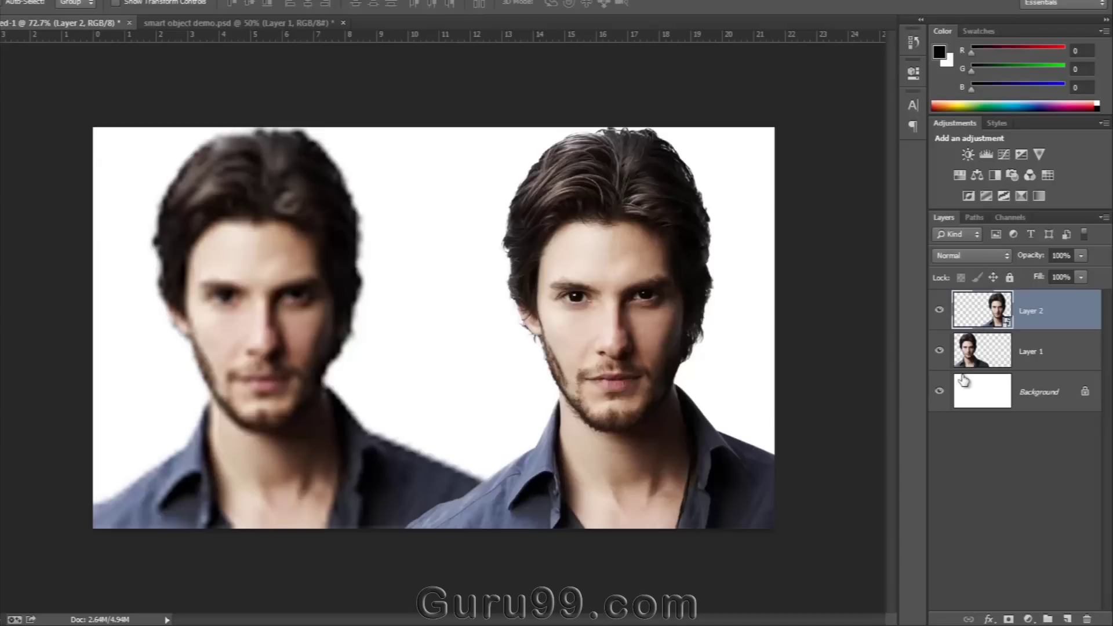
pyautogui.click(939, 310)
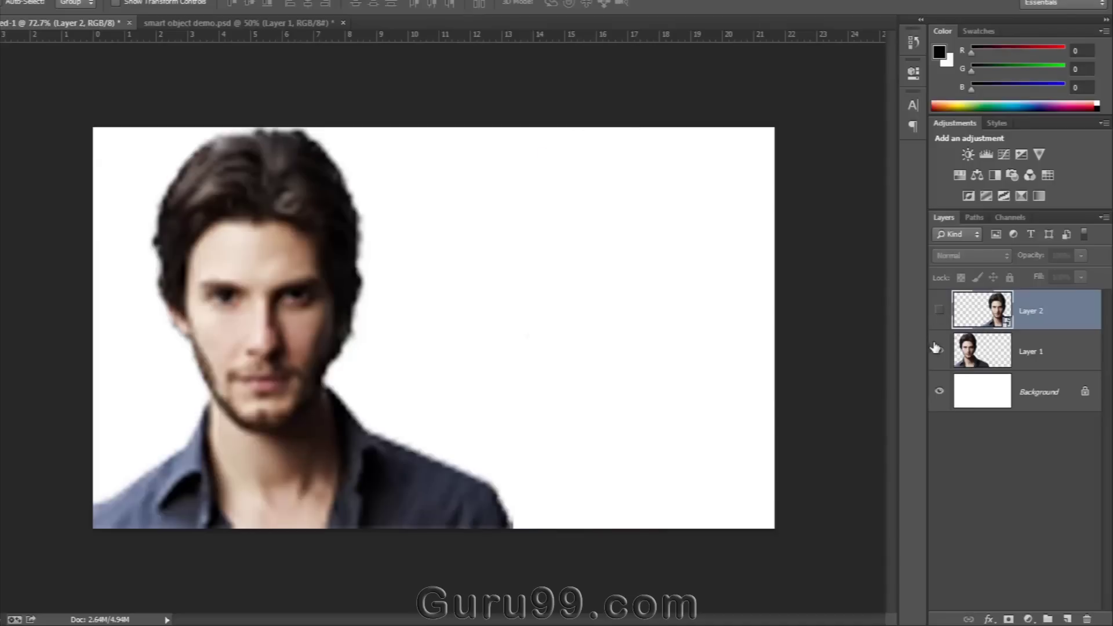
pyautogui.click(940, 310)
pyautogui.click(939, 350)
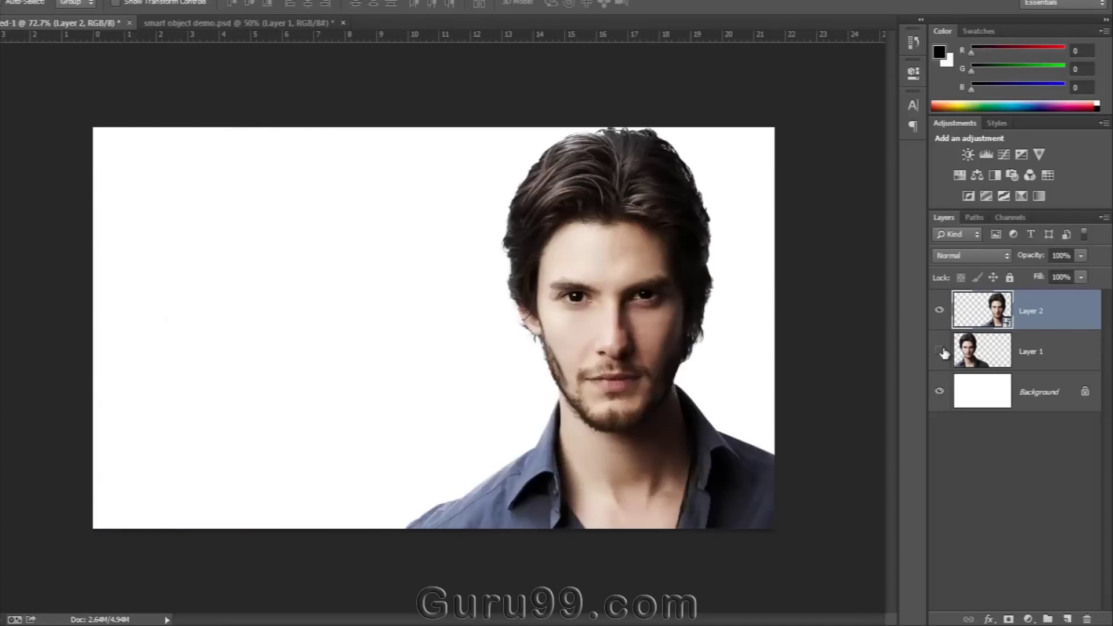